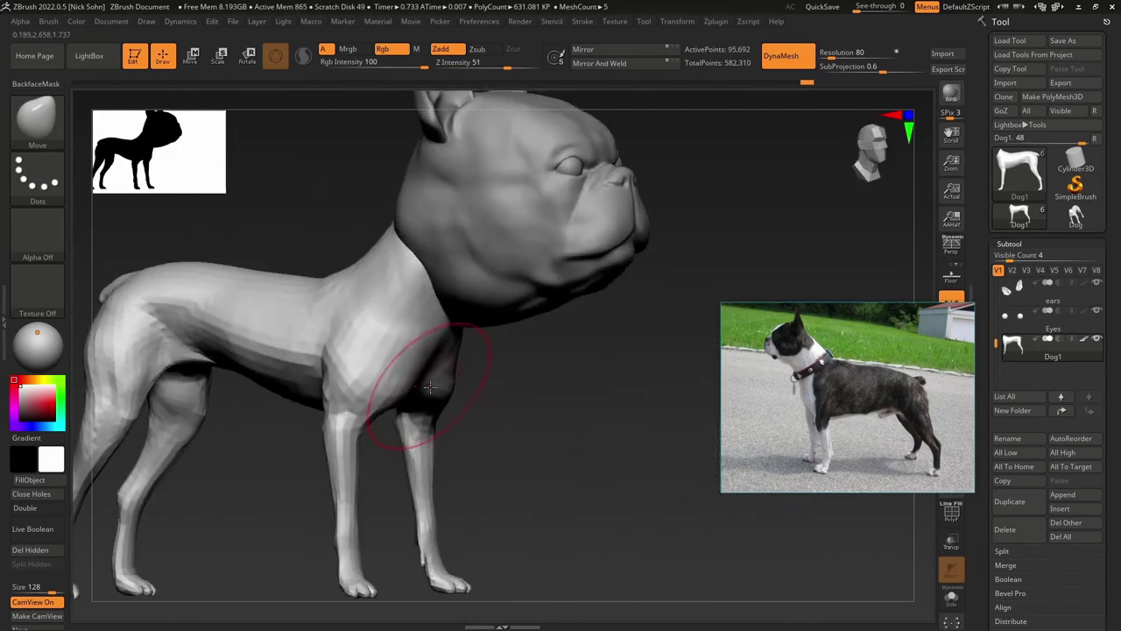
- Build up the muscle volume of the Dog1 body and legs with ClayBuildup and adjust the forms with the Move brush
mouse_move(296, 476)
right_mouse_down()
mouse_move(430, 306)
mouse_move(450, 412)
mouse_move(513, 394)
mouse_move(540, 510)
right_mouse_up()
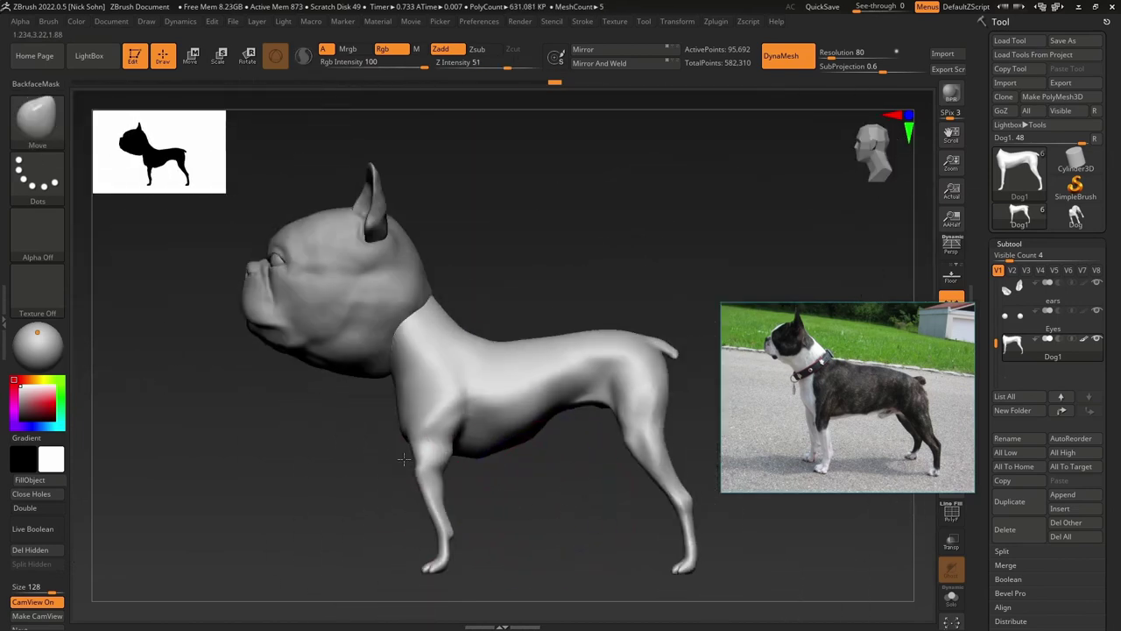
mouse_move(452, 522)
right_mouse_down()
mouse_move(708, 429)
mouse_move(476, 394)
mouse_move(426, 426)
mouse_move(490, 421)
mouse_move(561, 394)
mouse_move(350, 315)
mouse_move(97, 142)
right_mouse_up()
key("b")
key("c")
key("b")
mouse_move(494, 226)
right_mouse_down()
mouse_move(501, 320)
mouse_move(459, 364)
mouse_move(518, 370)
mouse_move(426, 300)
mouse_move(440, 376)
mouse_move(395, 301)
mouse_move(380, 397)
mouse_move(276, 346)
right_mouse_up()
key("b")
key("m")
key("v")
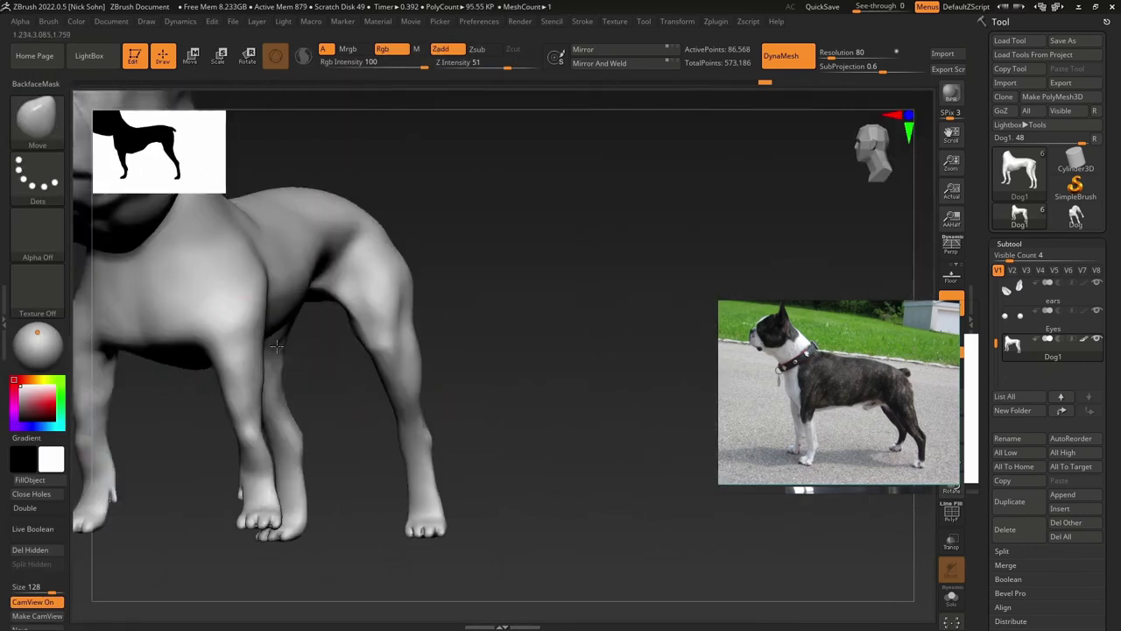
- Reshape the dog's torso, chest and legs with the Move brush to match the side-view reference photo
right_click_drag(208, 384, 342, 412)
mouse_move(357, 347)
right_mouse_down()
mouse_move(381, 336)
mouse_move(313, 362)
mouse_move(404, 428)
mouse_move(371, 453)
mouse_move(497, 410)
right_mouse_up()
right_click(498, 410)
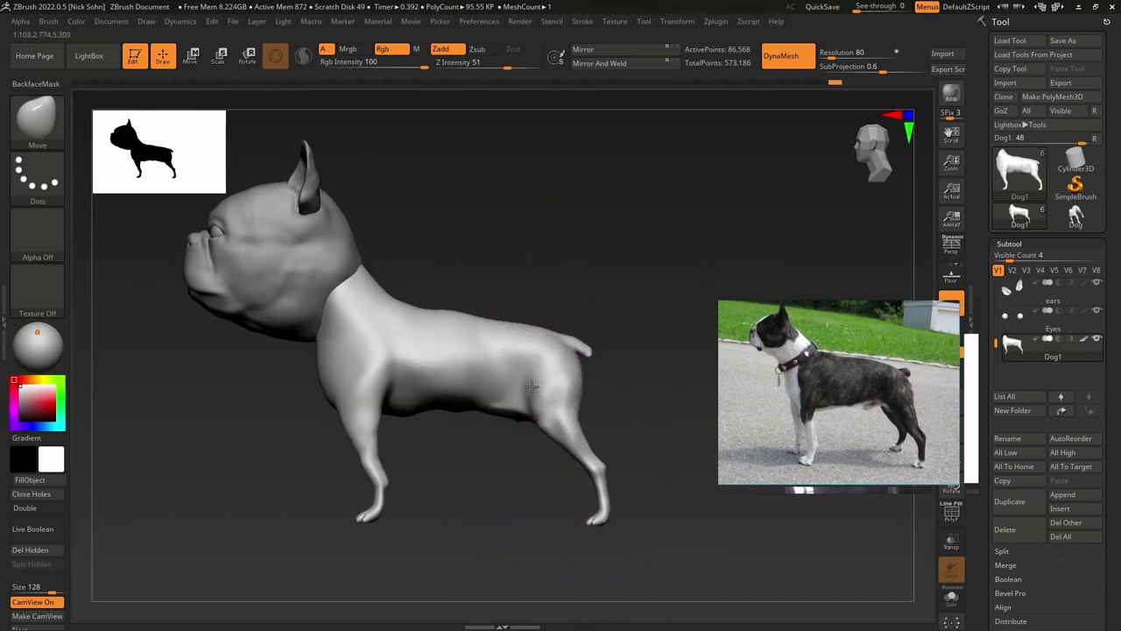
mouse_move(594, 512)
right_mouse_down()
mouse_move(538, 488)
mouse_move(581, 331)
mouse_move(535, 461)
mouse_move(559, 392)
mouse_move(574, 388)
right_mouse_up()
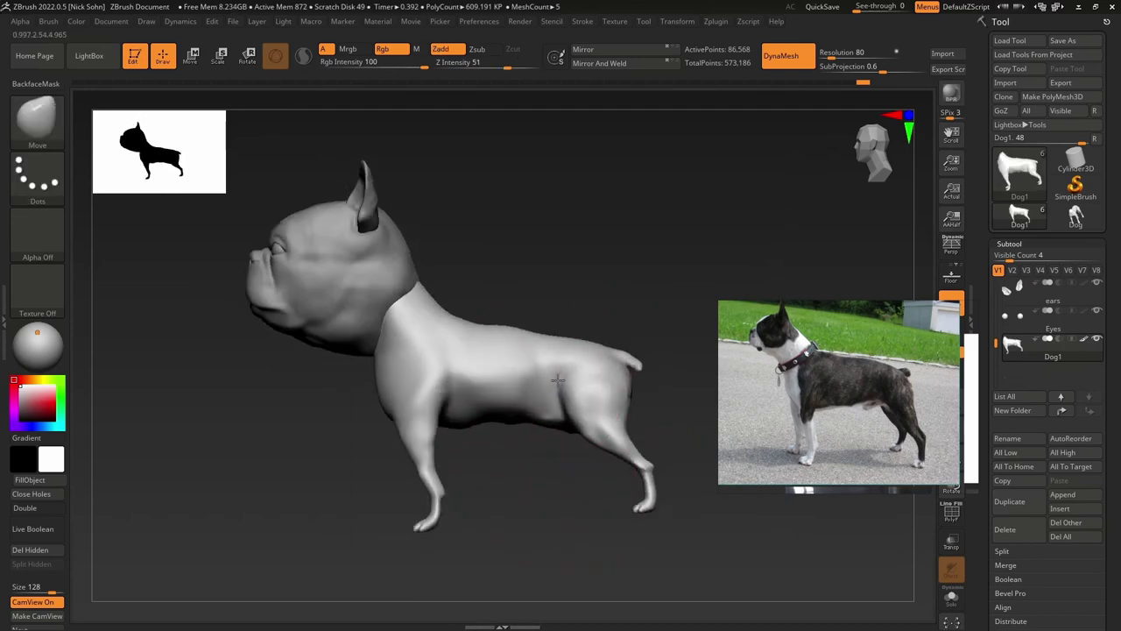
- Thicken the short tail with the Inflat brush and refine the body silhouette with the Move brush
key("b")
key("i")
key("Escape")
mouse_move(570, 400)
right_mouse_down()
mouse_move(538, 393)
mouse_move(601, 538)
mouse_move(491, 325)
mouse_move(535, 294)
right_mouse_up()
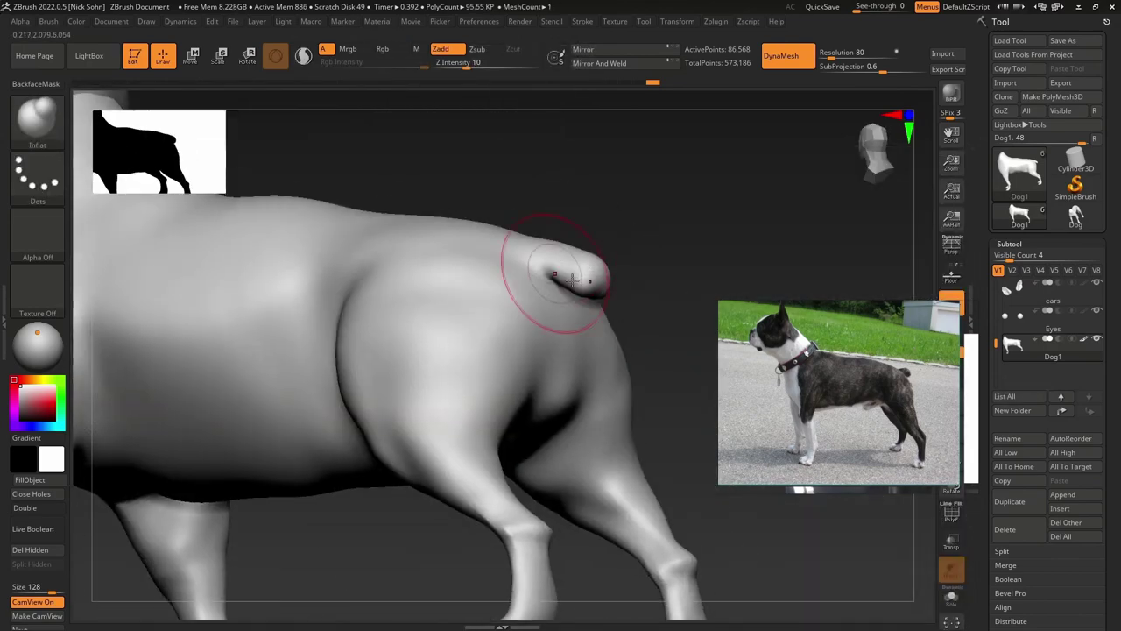
mouse_move(539, 275)
right_mouse_down()
mouse_move(578, 263)
mouse_move(550, 228)
mouse_move(477, 474)
right_mouse_up()
key("f")
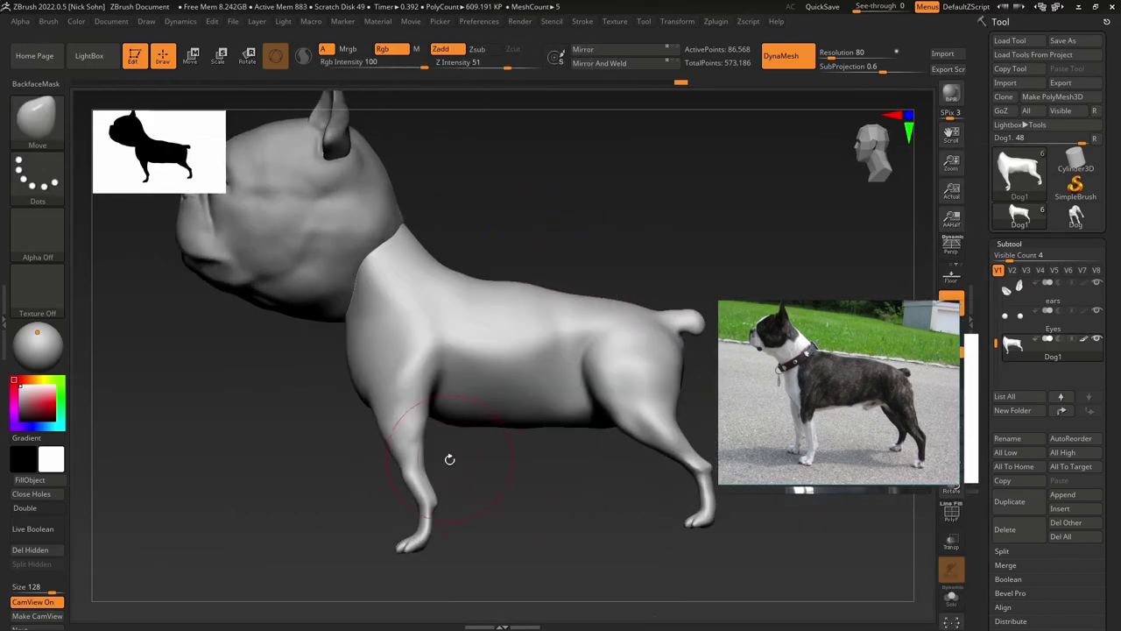
left_click_drag(412, 360, 403, 357)
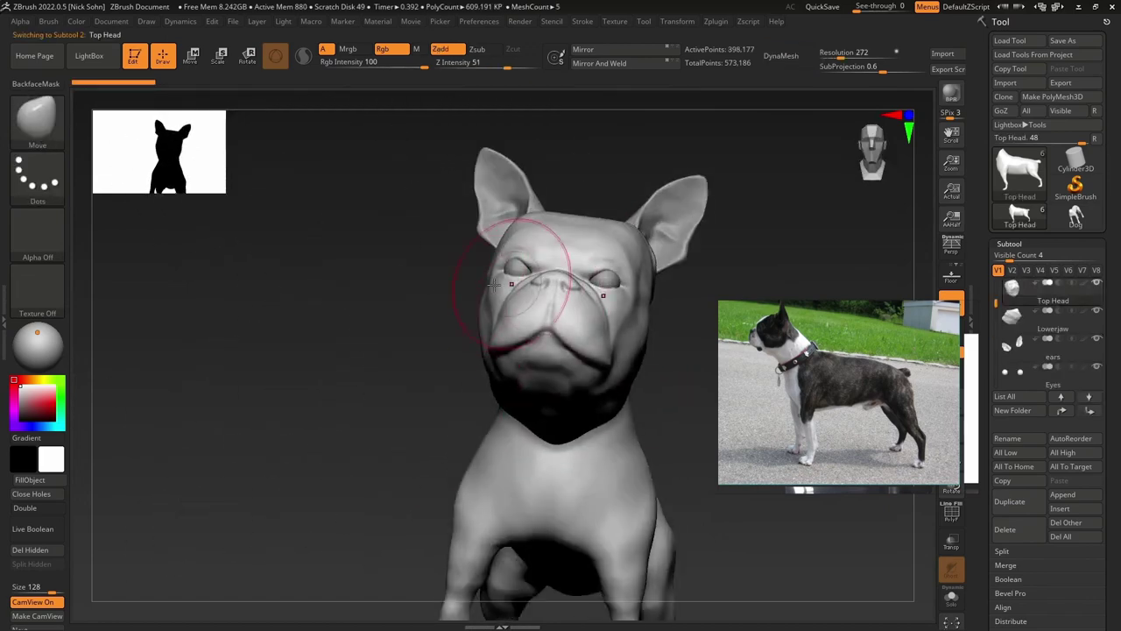
- Isolate the Eyes subtool, remove one of the two eyeballs and show the whole dog again
left_click_drag(890, 329, 409, 305)
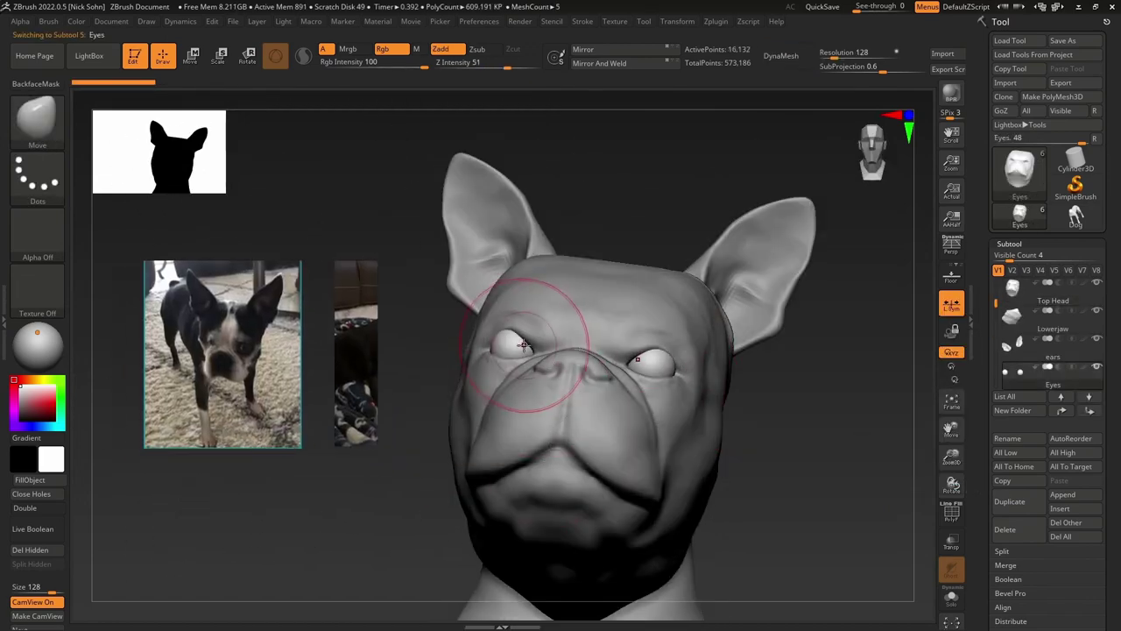
left_click(951, 598)
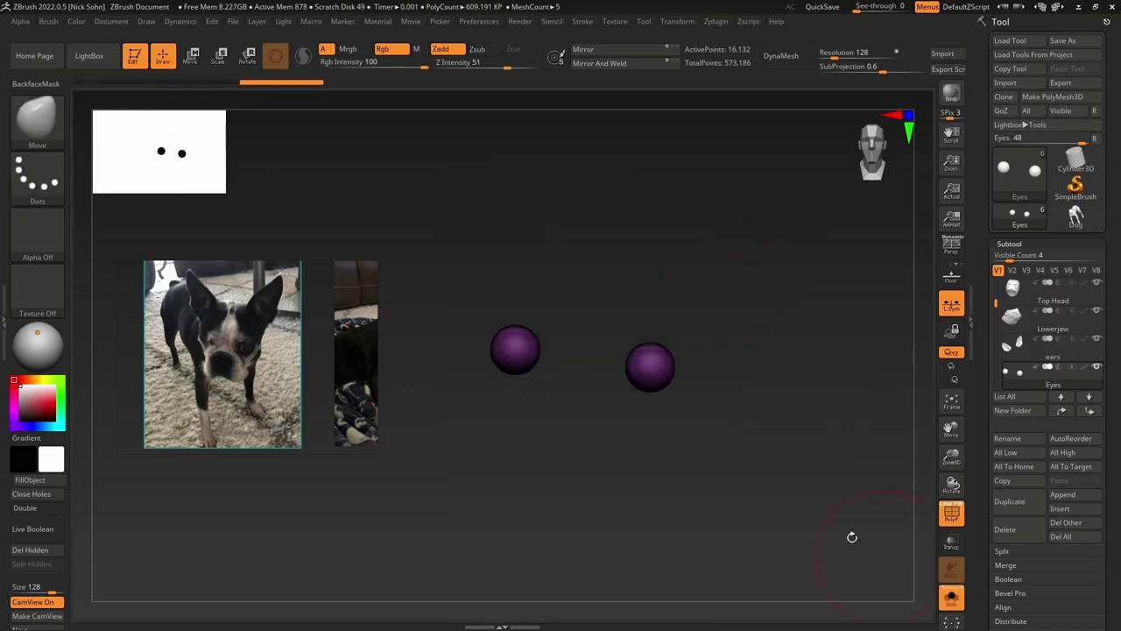
left_click(952, 598)
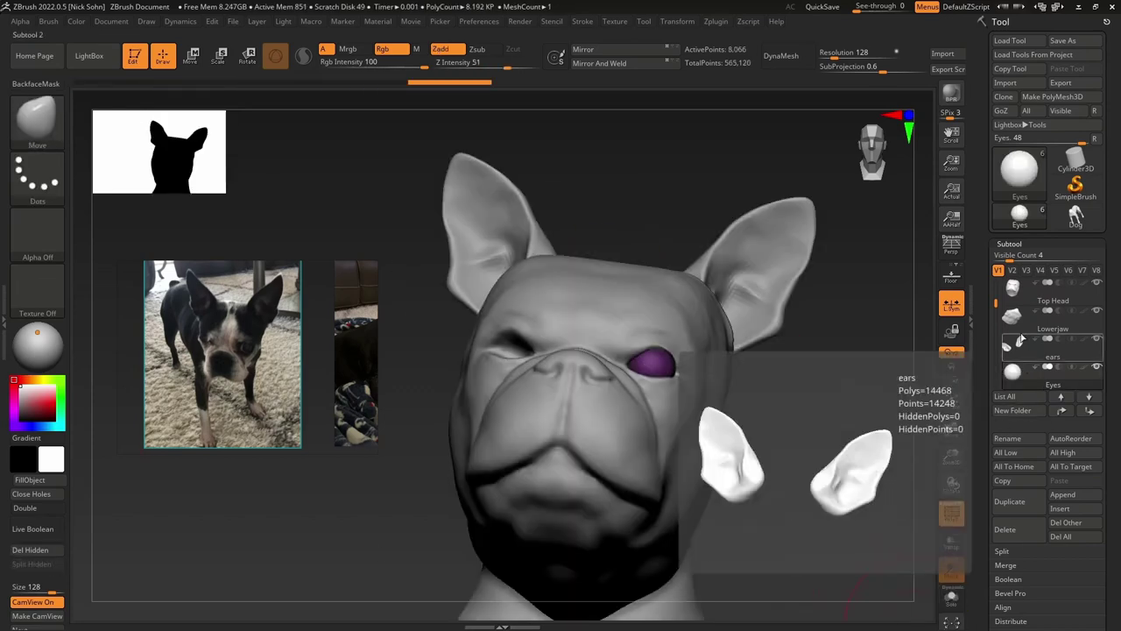
- Mask around the empty eye socket on the Top Head subtool and sculpt its eyelids into a closed, scarred eye
left_click(728, 455, "alt")
right_click_drag(497, 309, 567, 376)
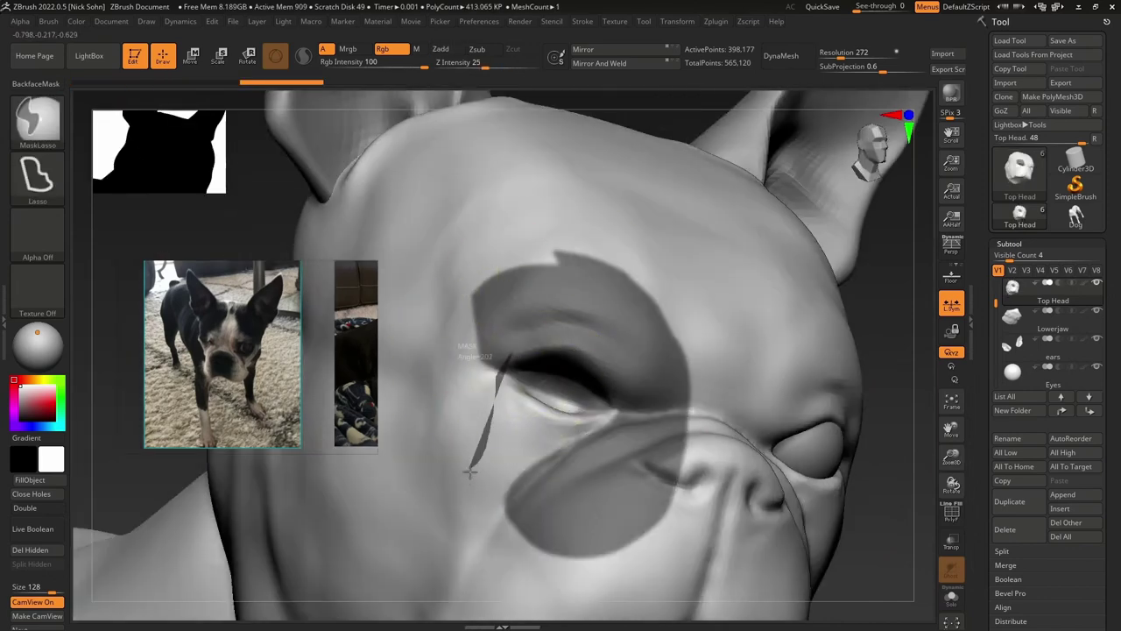
mouse_move(612, 337)
right_mouse_down()
mouse_move(653, 401)
mouse_move(538, 412)
mouse_move(561, 430)
mouse_move(671, 433)
mouse_move(608, 394)
mouse_move(609, 415)
mouse_move(513, 325)
mouse_move(595, 386)
right_mouse_up()
key("space")
mouse_move(542, 355)
right_mouse_down()
mouse_move(553, 468)
mouse_move(514, 421)
mouse_move(550, 197)
right_mouse_up()
key("space")
mouse_move(633, 321)
right_mouse_down()
mouse_move(601, 325)
mouse_move(571, 268)
mouse_move(601, 382)
mouse_move(664, 363)
mouse_move(593, 376)
mouse_move(555, 204)
mouse_move(613, 263)
mouse_move(636, 343)
mouse_move(701, 368)
mouse_move(771, 436)
right_mouse_up()
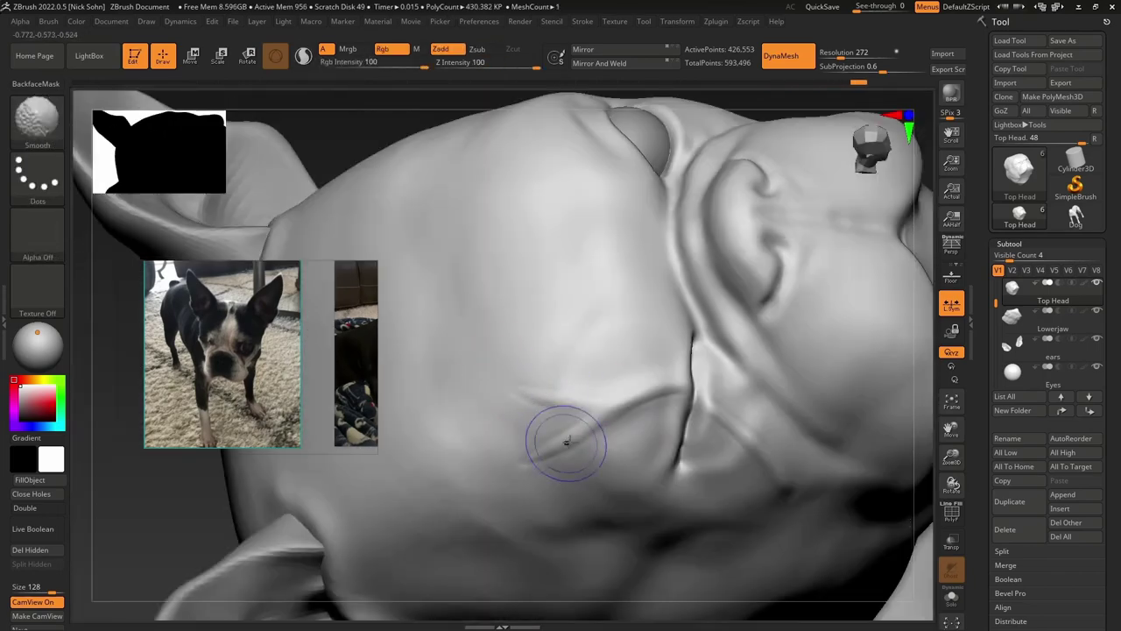
- Refine the cheek and jaw area with the Move brush and merge the ears with the Lowerjaw subtool
right_click_drag(566, 442, 527, 228)
left_click(527, 228, "alt")
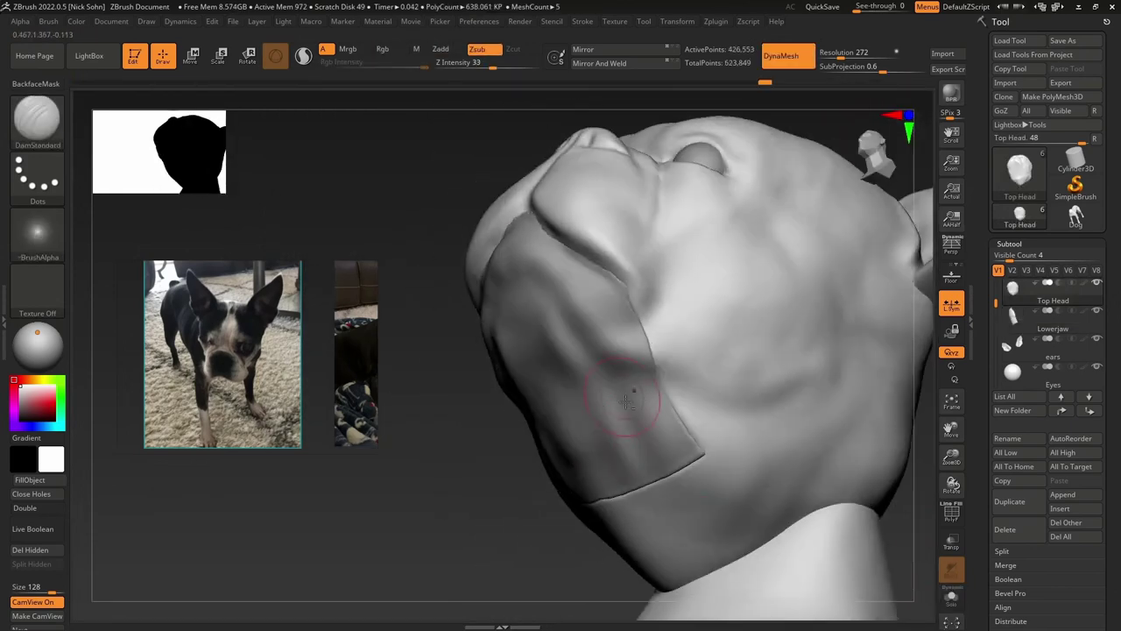
key("b")
key("m")
key("v")
right_click_drag(627, 498, 680, 482)
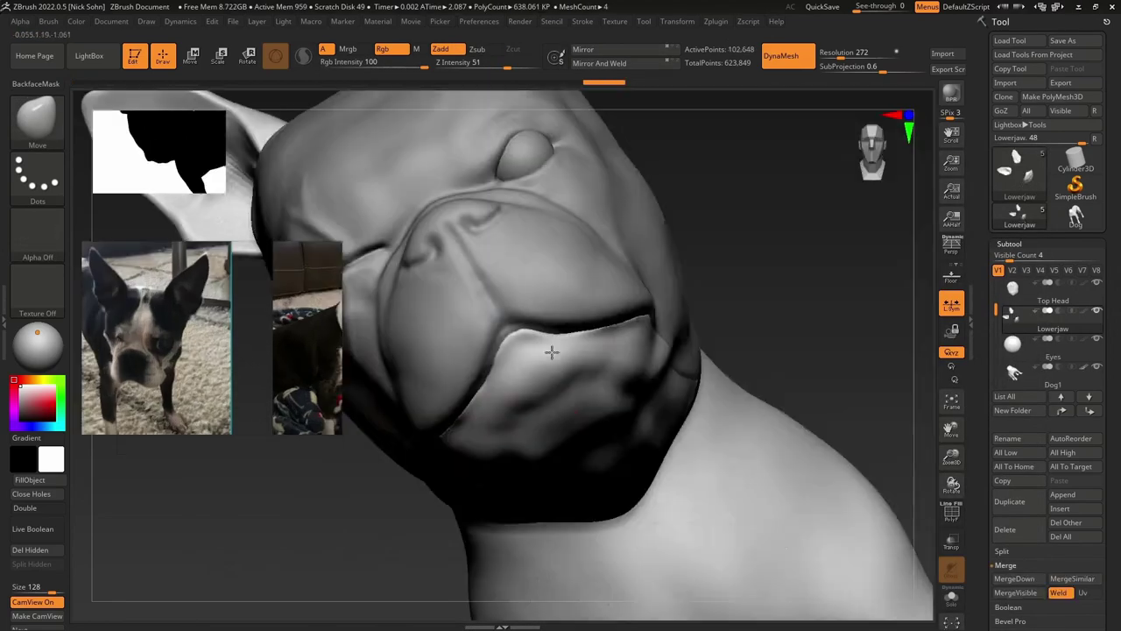
- Lower the jaw away from the muzzle to open the mouth and shape its lip with the Move brush
right_click_drag(551, 351, 313, 496)
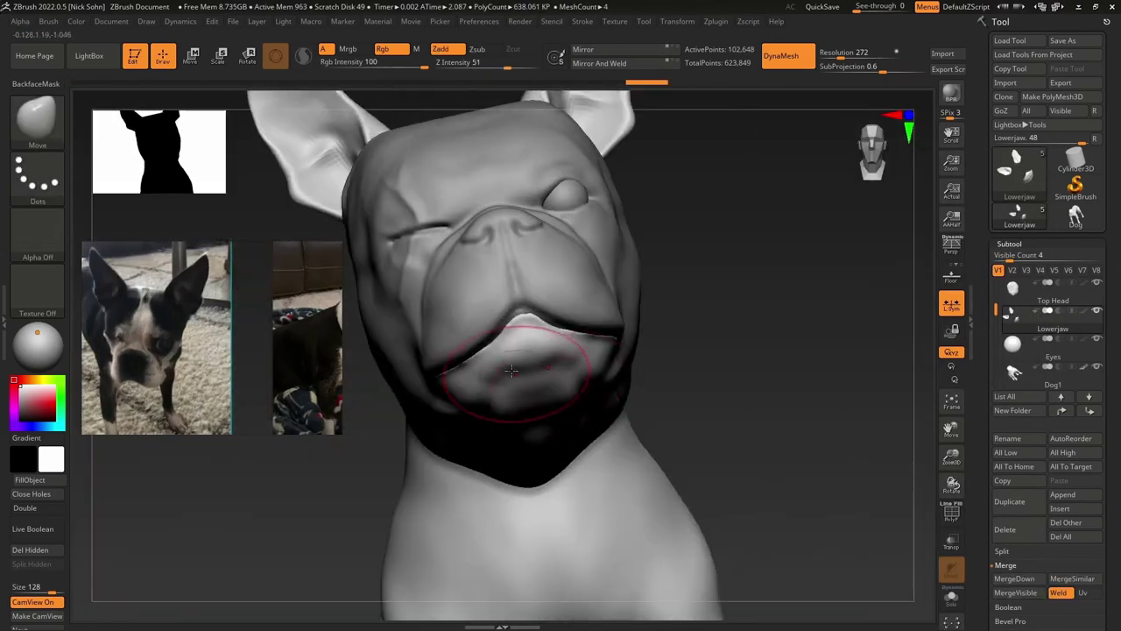
key("b")
key("m")
key("v")
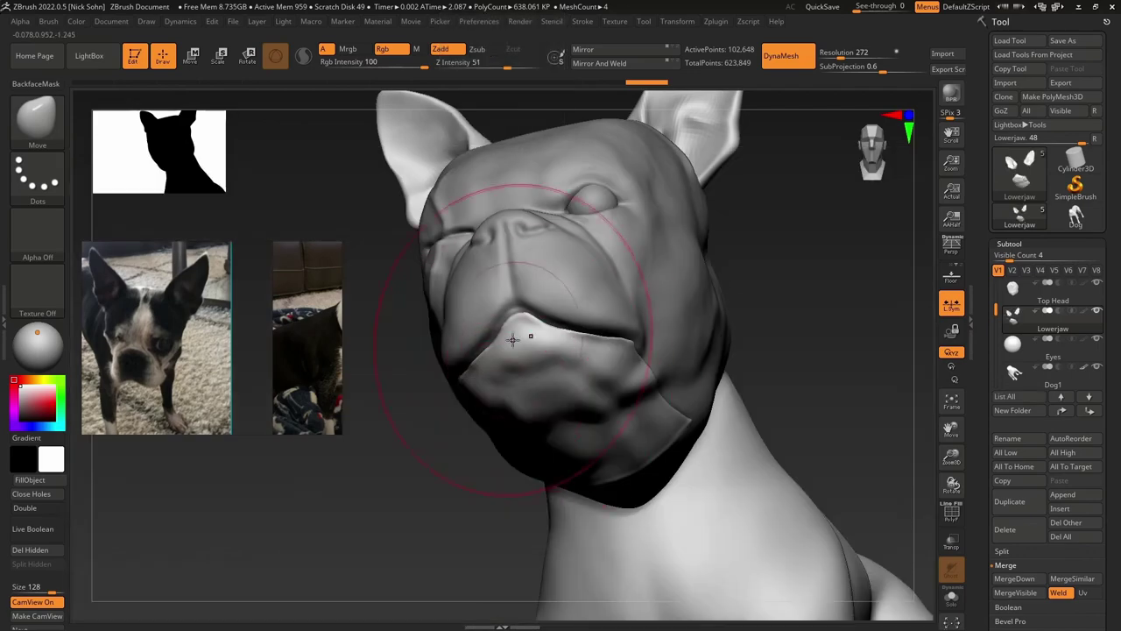
right_click_drag(530, 371, 575, 477)
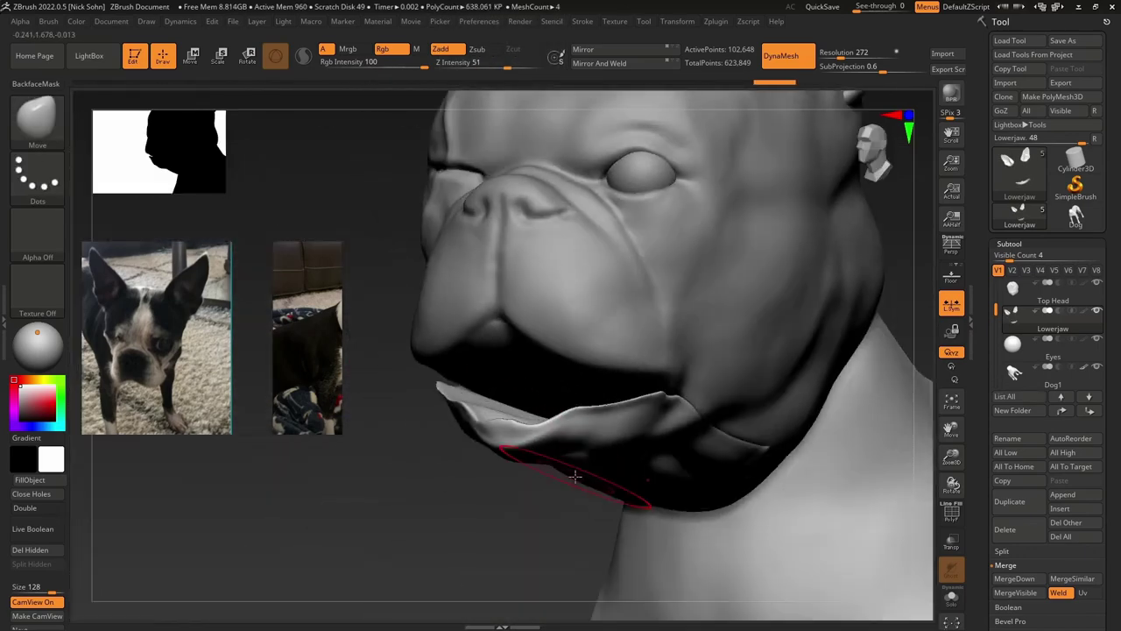
- Merge the Lowerjaw subtool into Top Head and isolate parts of the head to reach the mouth interior
left_click(1019, 289)
mouse_move(934, 361)
right_mouse_down()
mouse_move(509, 376)
mouse_move(508, 341)
mouse_move(556, 298)
mouse_move(354, 431)
mouse_move(570, 352)
mouse_move(518, 350)
mouse_move(613, 453)
right_mouse_up()
key("b")
key("c")
key("b")
left_click(556, 298, "ctrl+shift")
left_click(355, 431, "ctrl+shift")
key("shift+f")
key("shift+f")
- Hide the lower jaw and sculpt the roof of the mouth with the ClayBuildup brush
left_click(518, 351, "ctrl+alt+shift")
left_click(616, 432, "ctrl+shift")
left_click(616, 433, "ctrl+shift")
left_click(601, 412, "ctrl+shift")
mouse_move(601, 412)
right_mouse_down()
mouse_move(601, 350)
mouse_move(526, 388)
mouse_move(594, 401)
mouse_move(438, 363)
mouse_move(538, 337)
right_mouse_up()
left_click(525, 388, "ctrl+shift")
left_click(594, 400, "ctrl+shift")
key("shift+f")
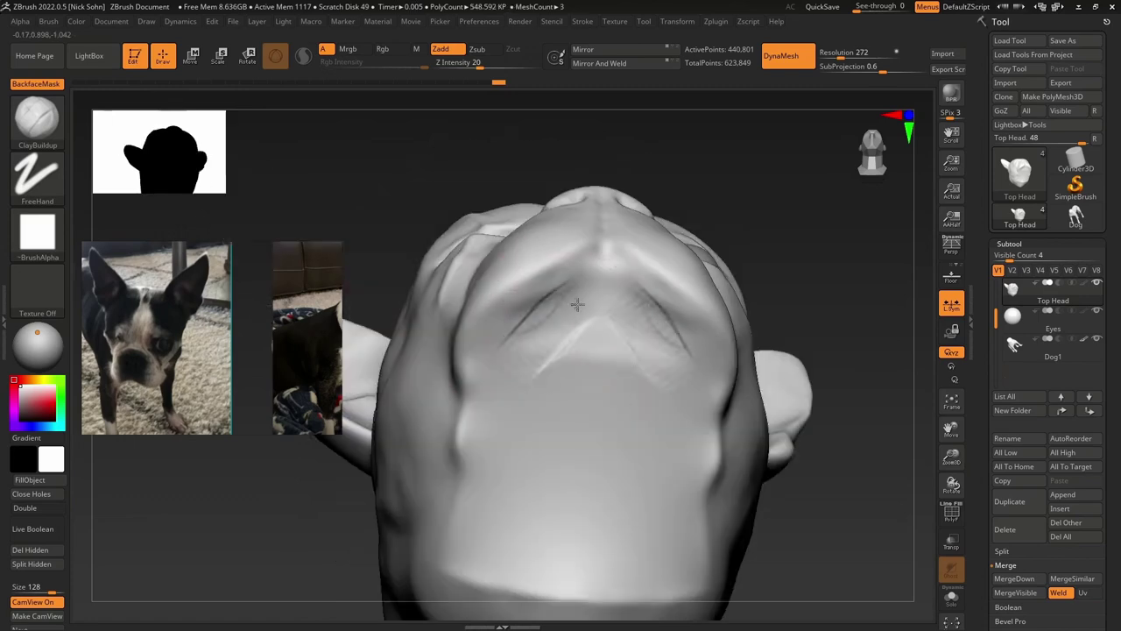
- Smooth the roof of the mouth, and isolate the lower jaw to polish its inner surface with hPolish
left_click_drag(514, 464, 554, 311, "shift")
mouse_move(567, 329)
right_mouse_down()
mouse_move(639, 320)
mouse_move(583, 517)
mouse_move(636, 459)
mouse_move(582, 363)
right_mouse_up()
left_click(583, 518, "ctrl+shift")
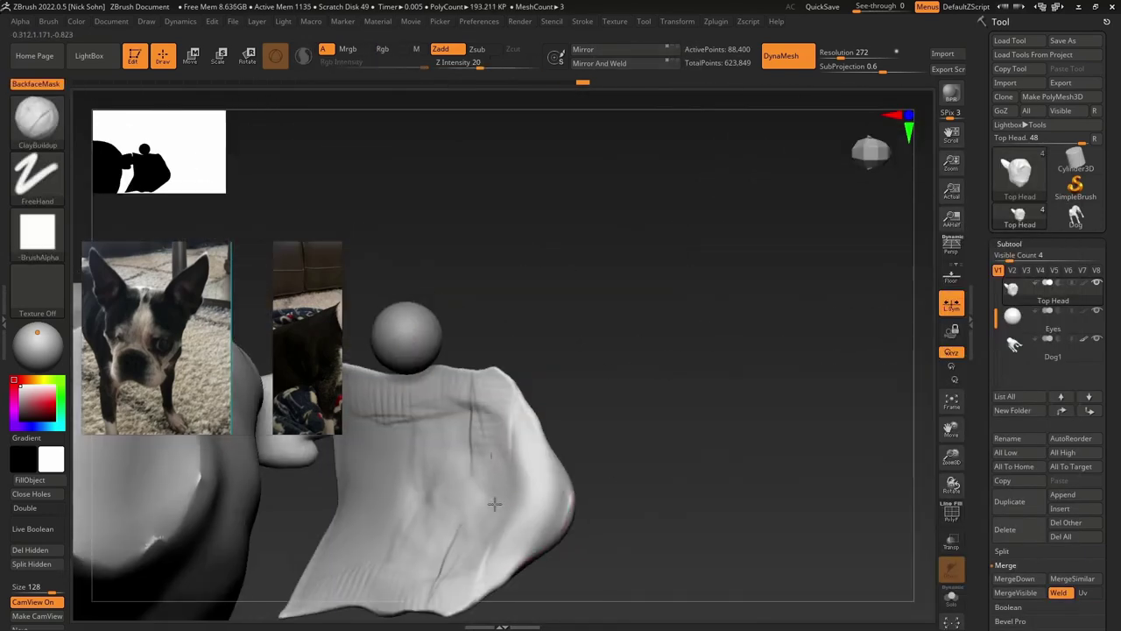
key("b")
key("h")
key("p")
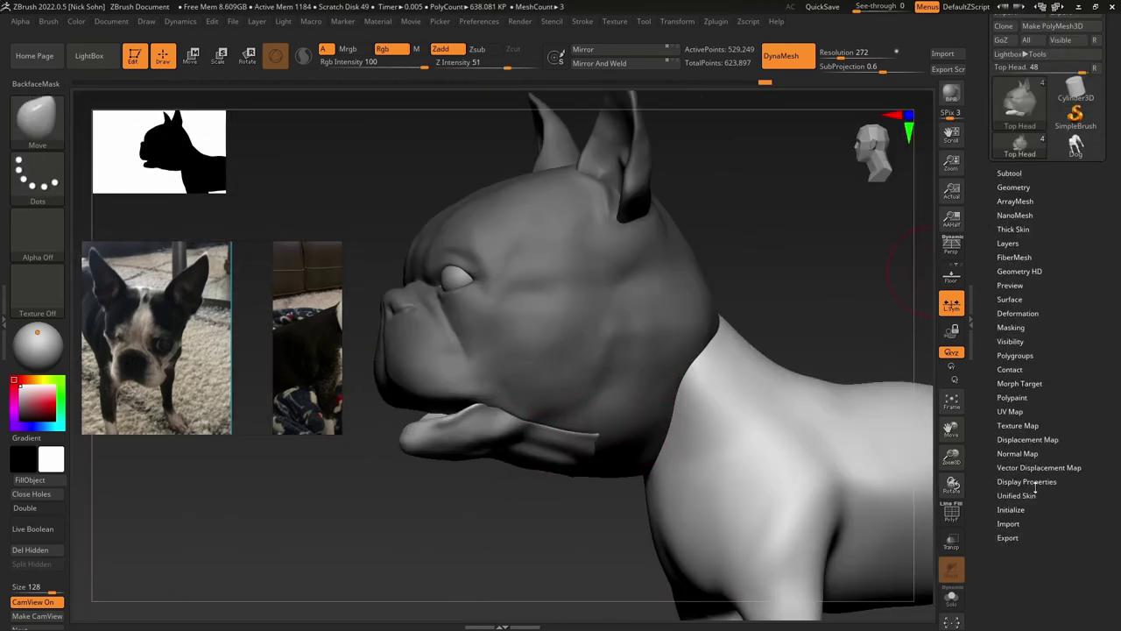
- Fuse the lower jaw to the head with DynaMesh at resolution 272 and refine the jaw with ClayBuildup
left_click(1016, 187)
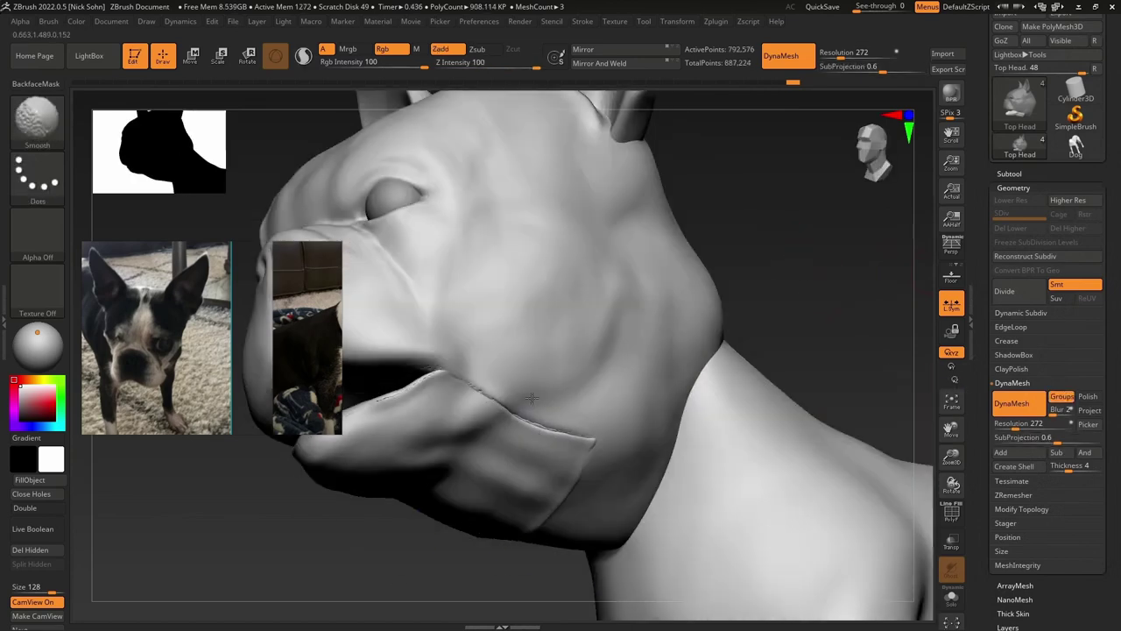
key("ctrl")
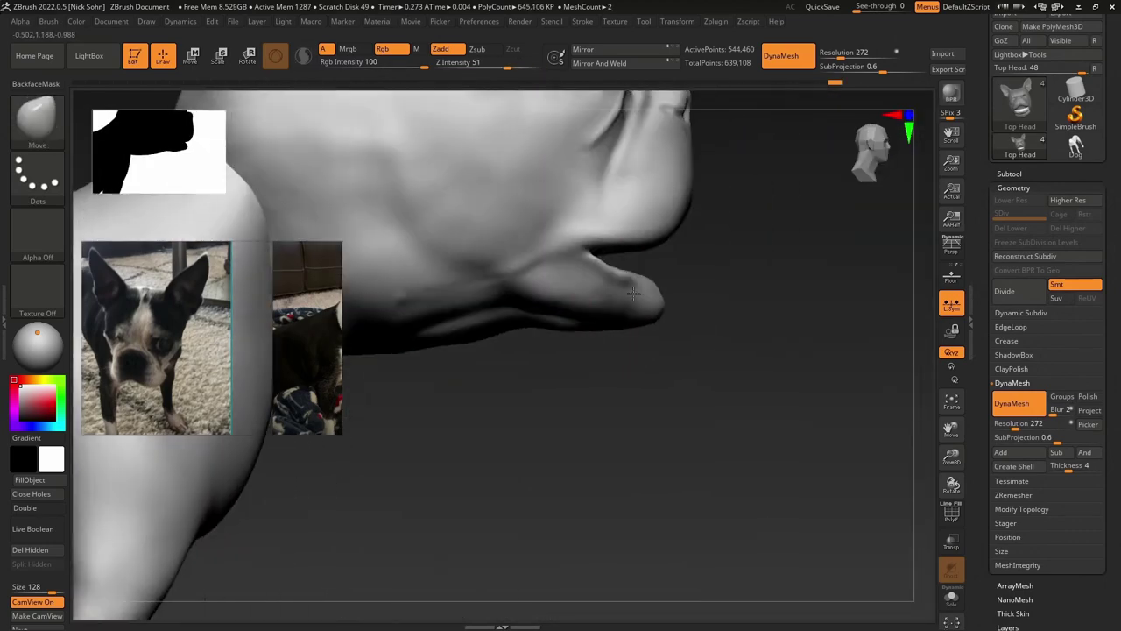
key("b")
key("c")
key("b")
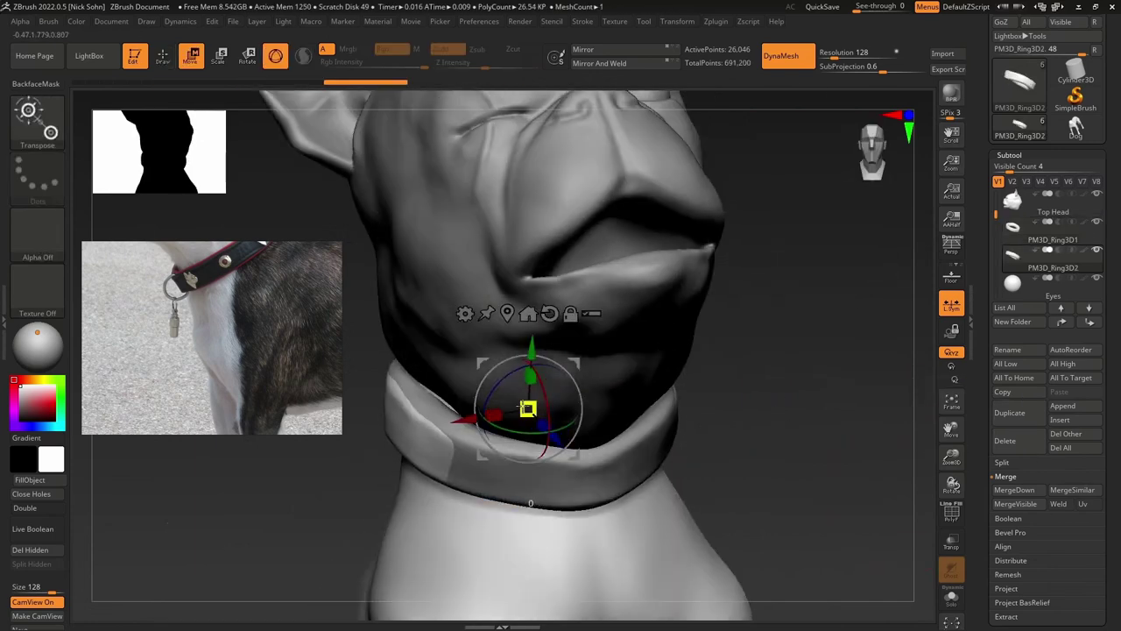
- Fit the PM3D_Ring3D2 collar ring around the dog's neck
right_click_drag(497, 415, 538, 400)
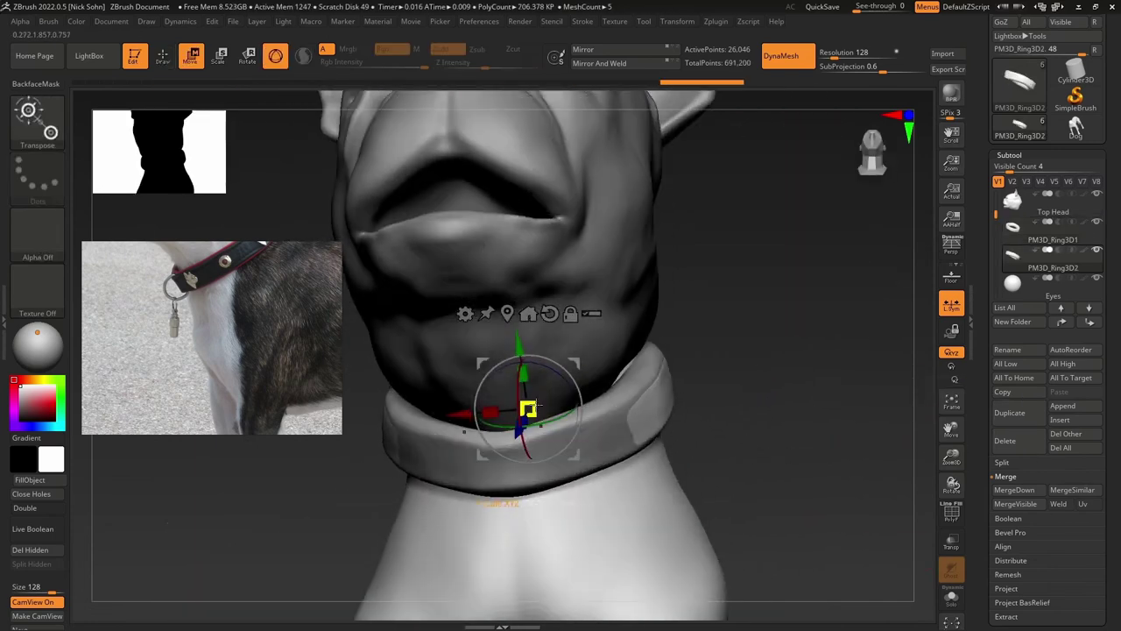
right_click_drag(770, 421, 803, 445)
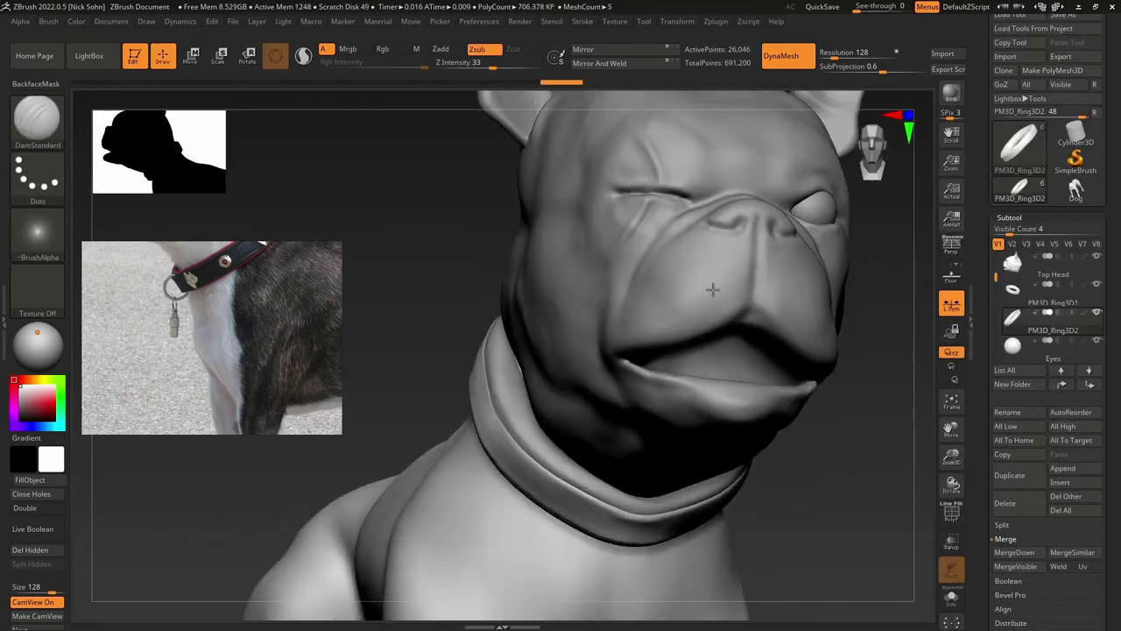
mouse_move(713, 288)
right_mouse_down()
mouse_move(514, 538)
mouse_move(579, 352)
mouse_move(476, 333)
mouse_move(493, 321)
mouse_move(543, 346)
right_mouse_up()
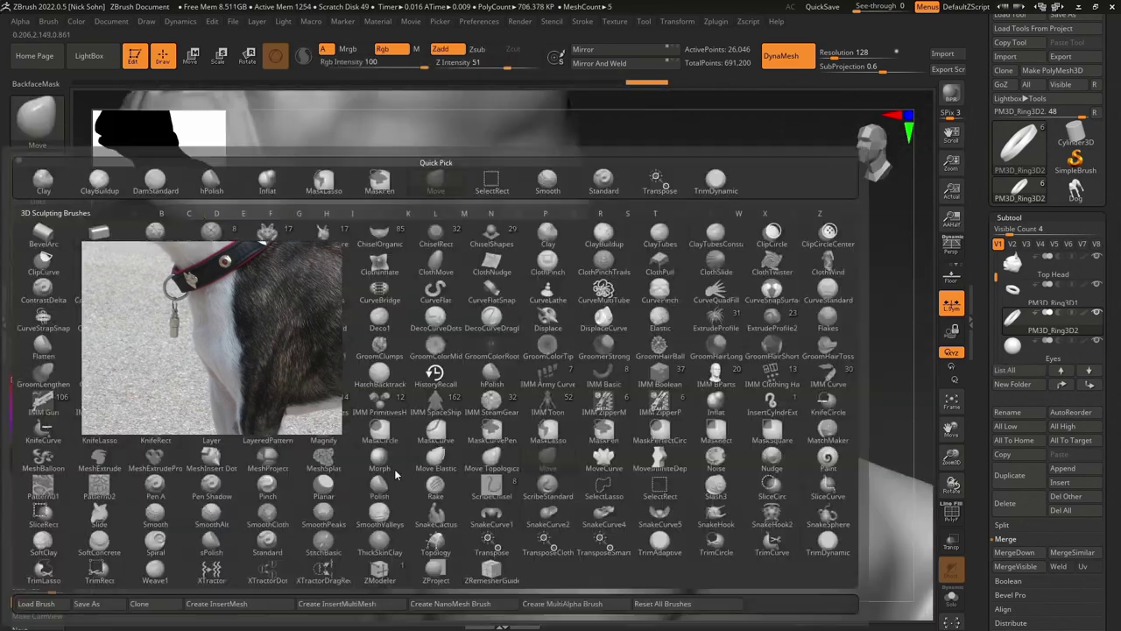
- Carve crisp edge lines all around the collar with the DamStandard brush
key("d")
key("s")
mouse_move(501, 383)
right_mouse_down()
mouse_move(581, 170)
mouse_move(632, 364)
right_mouse_up()
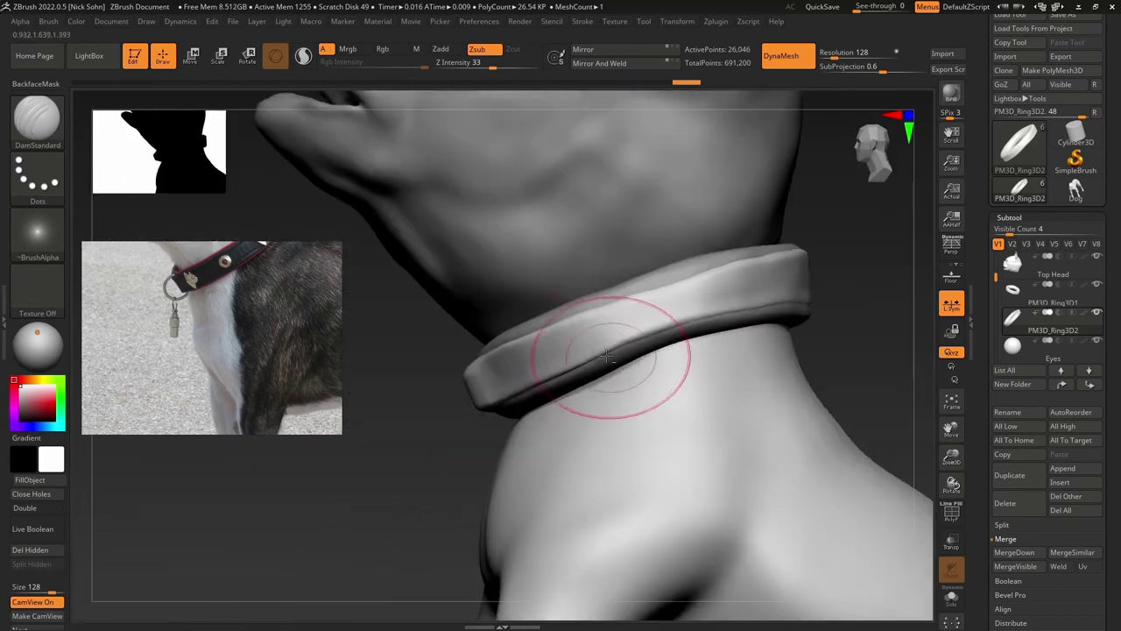
mouse_move(679, 303)
right_mouse_down()
mouse_move(414, 283)
mouse_move(564, 315)
mouse_move(619, 283)
mouse_move(538, 441)
mouse_move(532, 383)
right_mouse_up()
right_click_drag(498, 426, 495, 315)
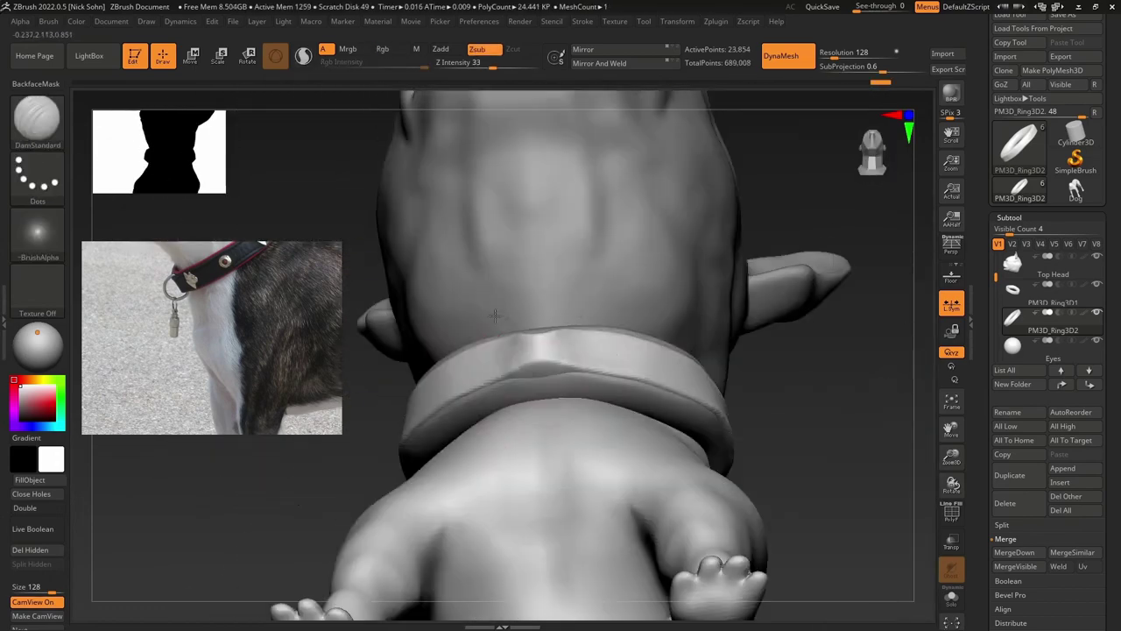
right_click_drag(523, 366, 669, 313)
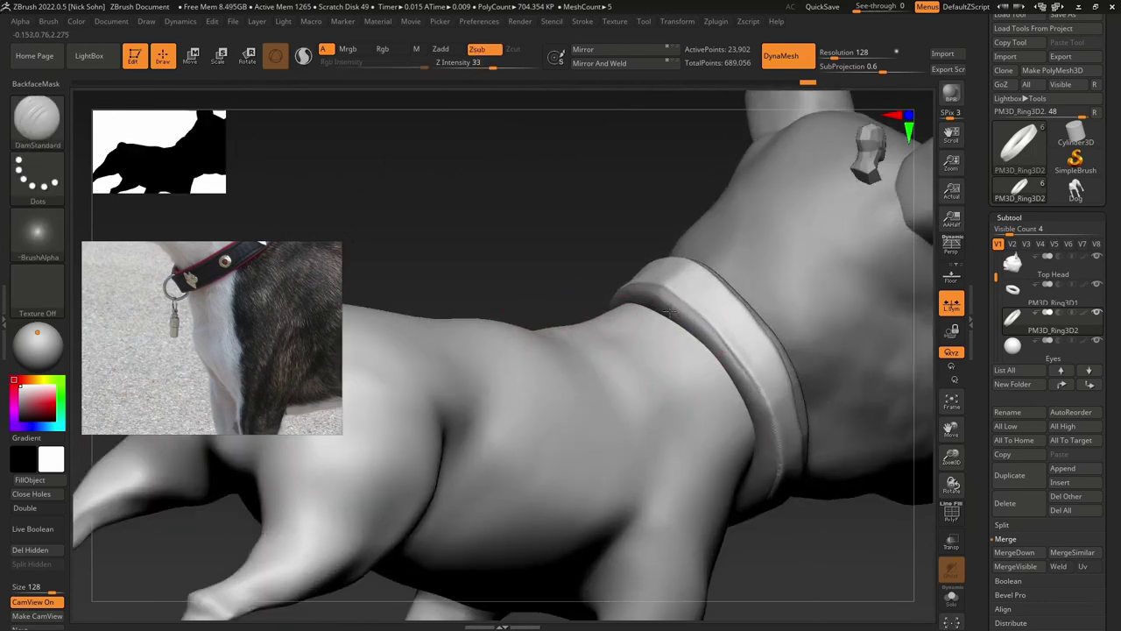
right_click_drag(729, 407, 747, 443)
right_click_drag(812, 471, 614, 394)
- Append a ring primitive, scale it down below the chin and stand it upright for the tag loop
left_click(1063, 468)
left_click(555, 388)
key("w")
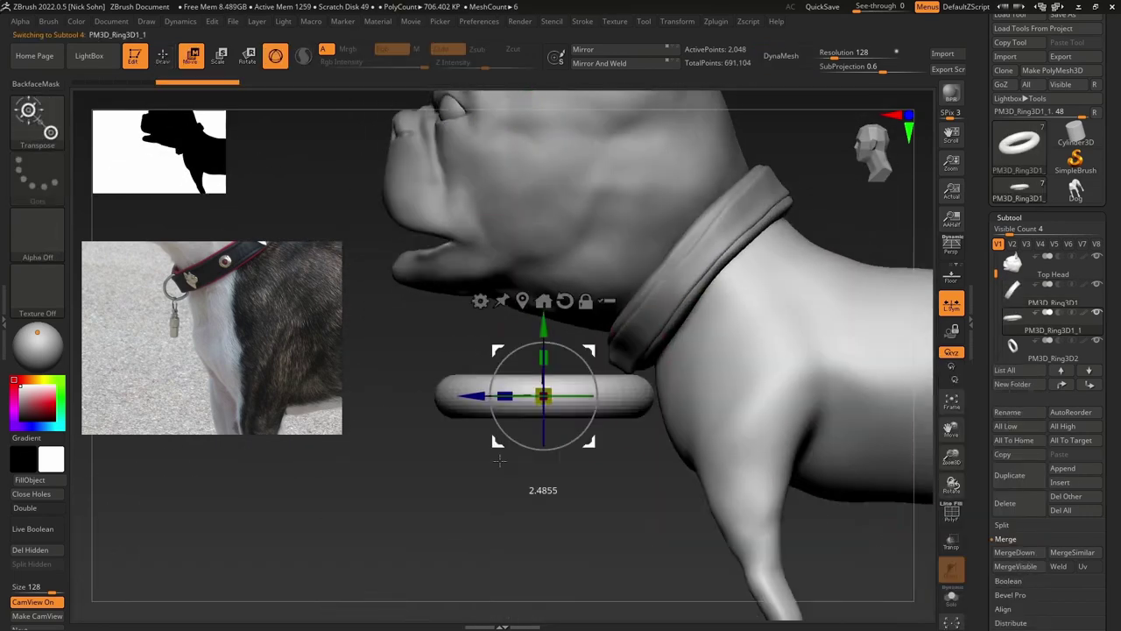
left_click_drag(559, 385, 424, 427)
key("q")
mouse_move(583, 404)
right_mouse_down()
mouse_move(631, 411)
mouse_move(540, 426)
right_mouse_up()
- Shape the small ring with the Move brush and hang it from the front of the collar
key("b")
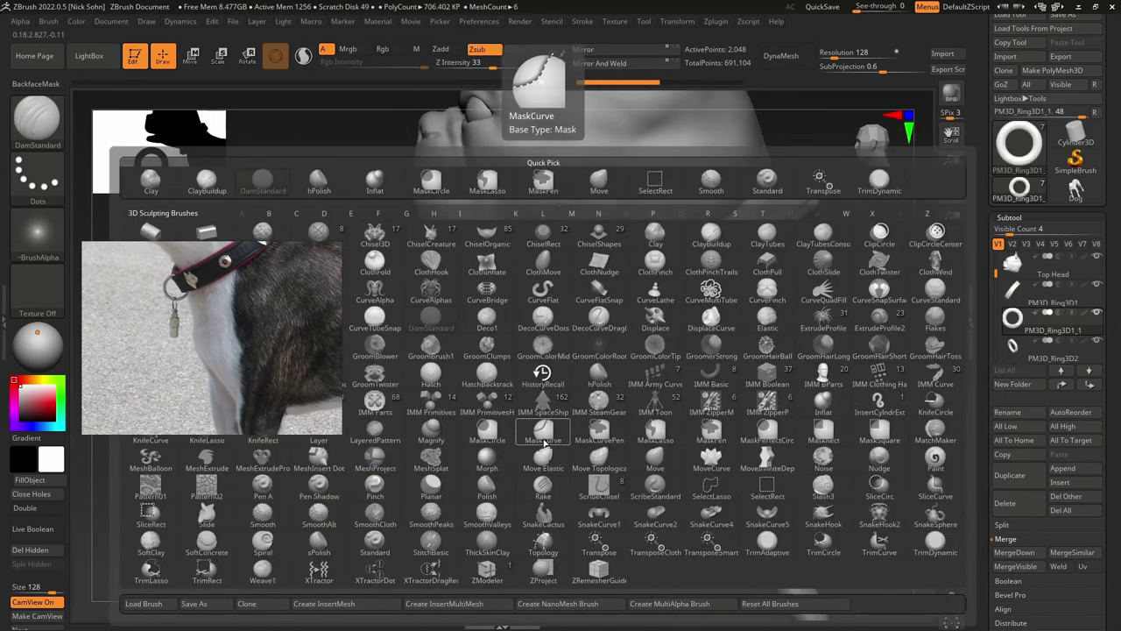
key("m")
key("v")
left_click_drag(548, 452, 415, 395)
mouse_move(415, 395)
right_mouse_down()
mouse_move(517, 423)
mouse_move(519, 368)
right_mouse_up()
key("w")
mouse_move(598, 429)
right_mouse_down()
mouse_move(614, 413)
mouse_move(663, 430)
mouse_move(584, 318)
mouse_move(613, 329)
mouse_move(534, 476)
mouse_move(561, 438)
mouse_move(546, 400)
mouse_move(646, 320)
mouse_move(660, 346)
right_mouse_up()
key("q")
key("w")
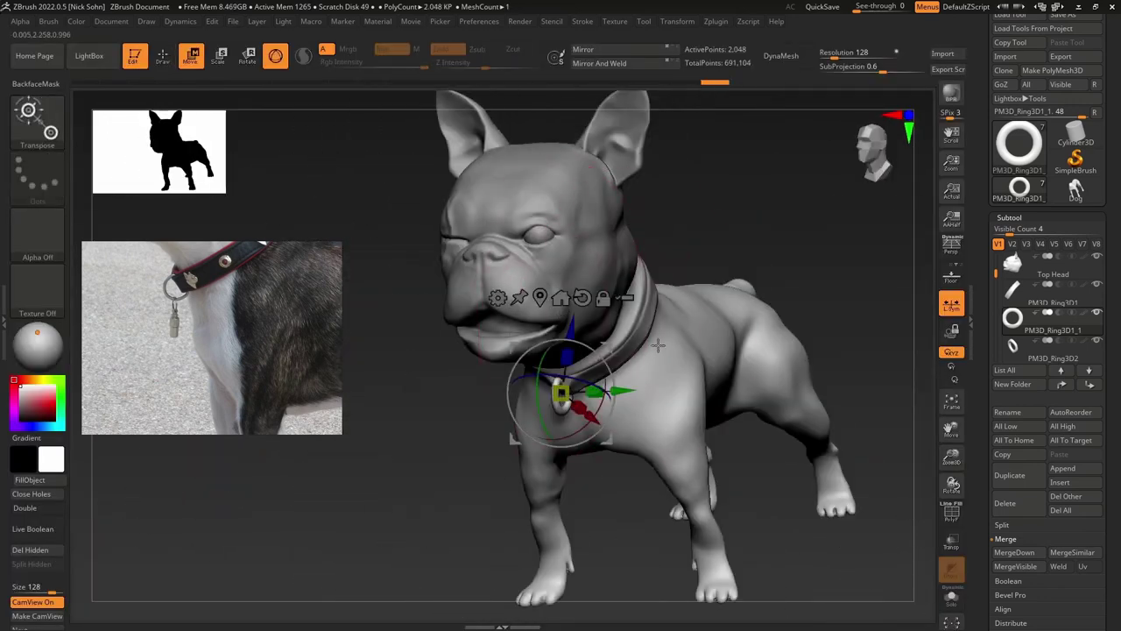
- Insert a sphere as a new subtool for the tongue, isolate it and stretch it into a long oval with the Move brush
left_click(1086, 483)
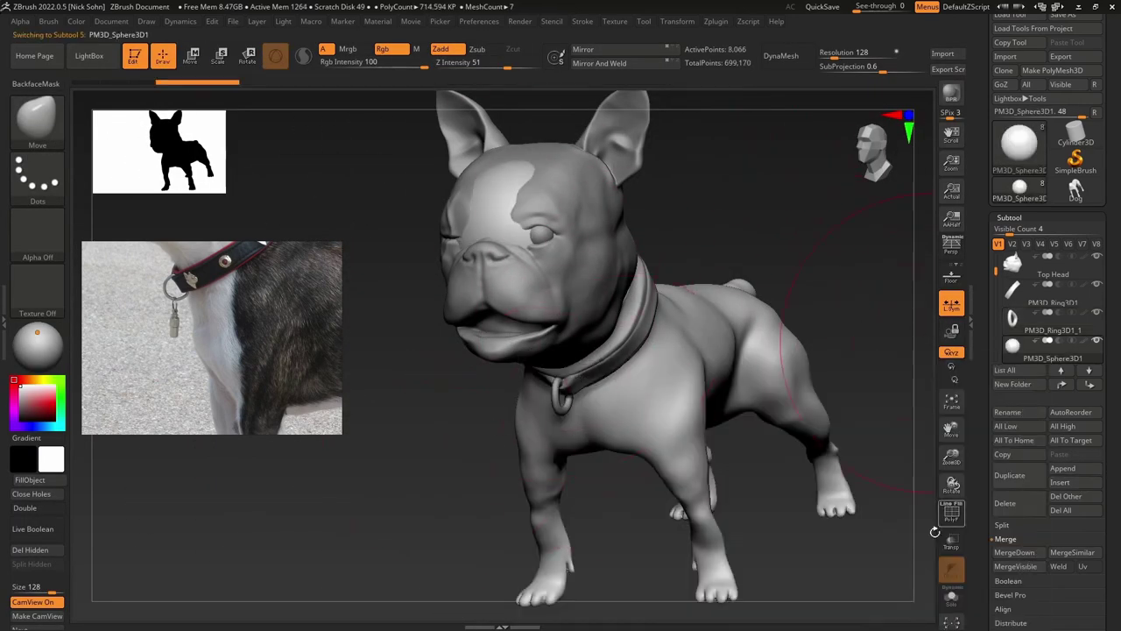
left_click(952, 596)
right_click_drag(524, 191, 528, 313)
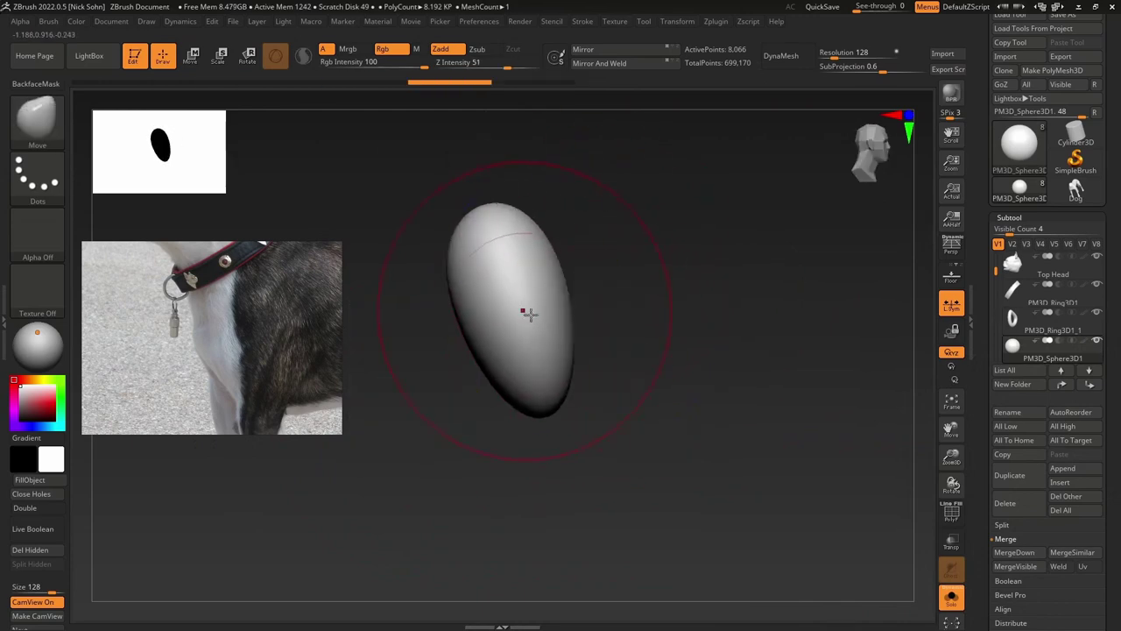
- Flatten the tongue with the TrimDynamic brush, DynaMesh it and carve a central groove with the DamStandard brush
key("b")
left_click(488, 288)
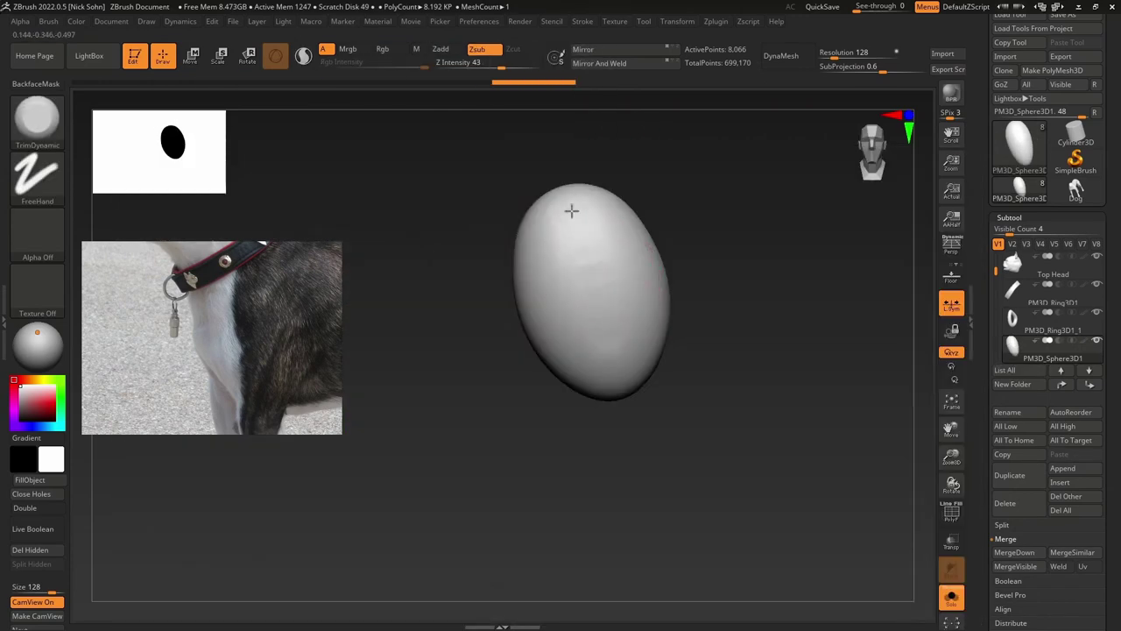
right_click_drag(513, 246, 591, 336)
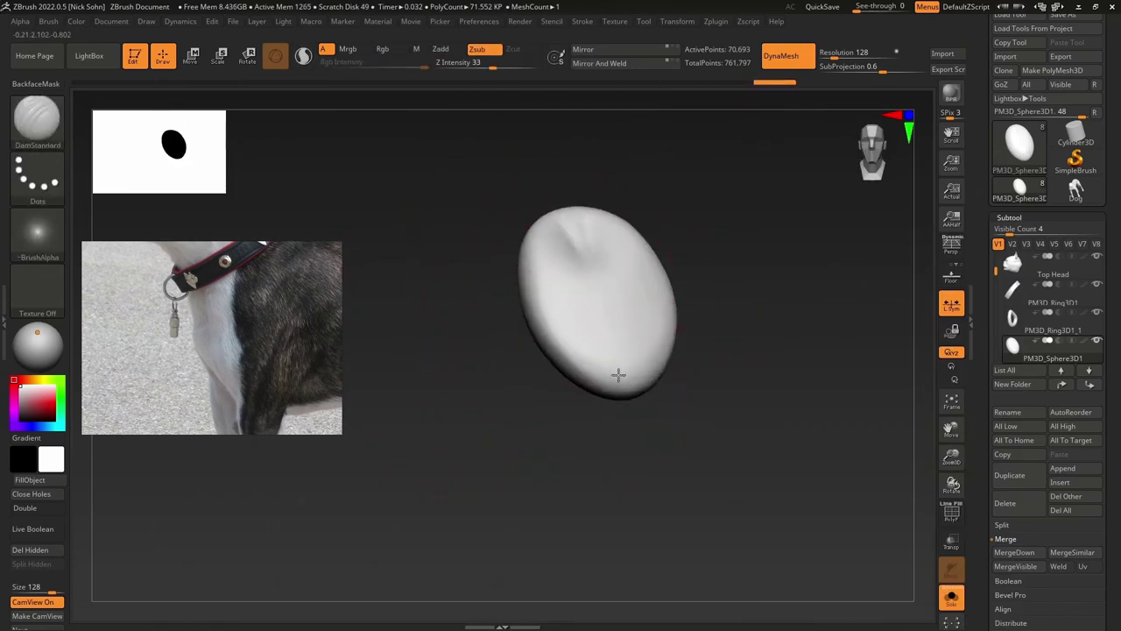
- Narrow and bend the isolated tongue into a curved shape with the Move brush
key("b")
key("m")
key("v")
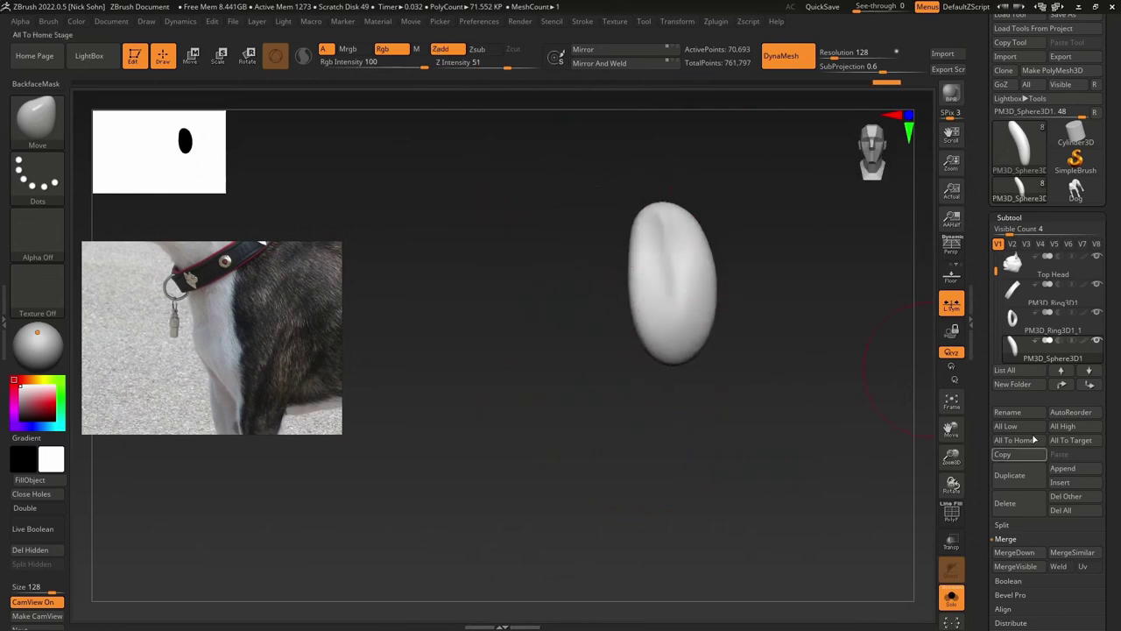
- Show the whole dog, then scale, rotate and position the tongue inside the open mouth
key("w")
right_click_drag(526, 289, 663, 286)
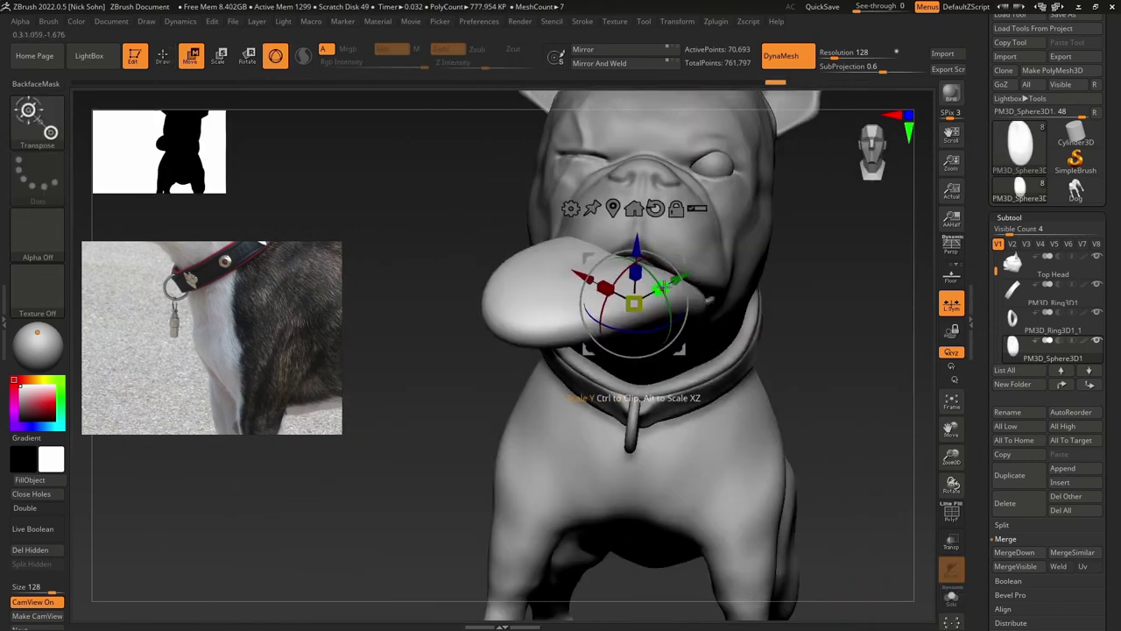
right_click_drag(611, 248, 648, 303)
mouse_move(627, 414)
right_mouse_down()
mouse_move(651, 430)
mouse_move(638, 465)
mouse_move(599, 424)
mouse_move(619, 345)
mouse_move(651, 380)
mouse_move(764, 205)
mouse_move(911, 587)
right_mouse_up()
- Refine the tongue with the Move brush so it curves out of the mouth and hangs over the lower lip
key("q")
left_click(952, 600)
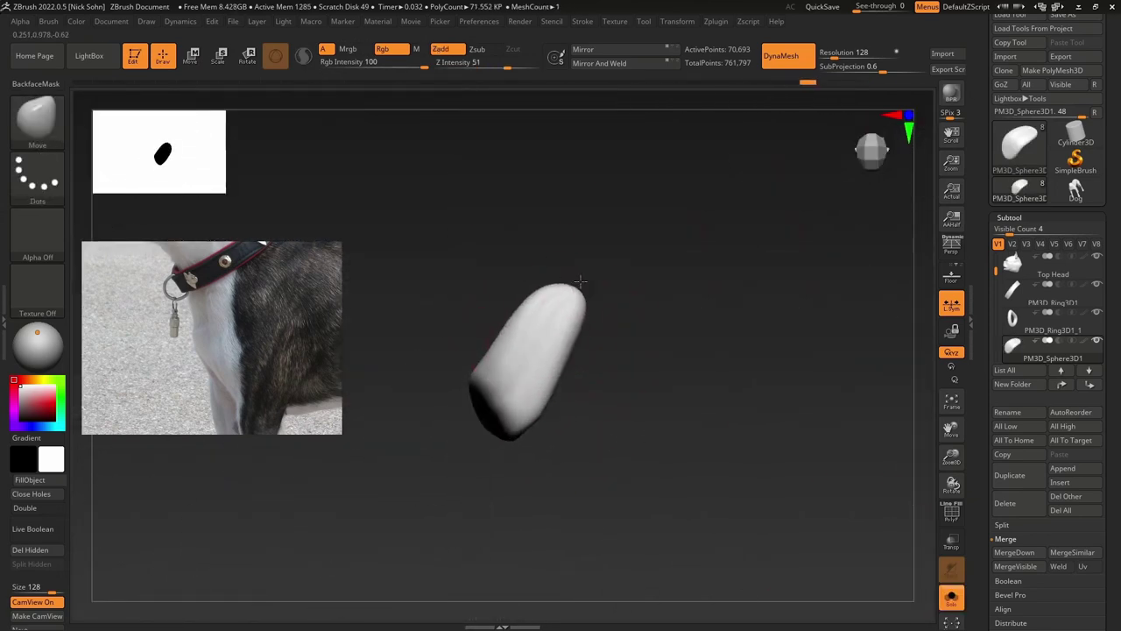
left_click(953, 600)
right_click_drag(631, 351, 721, 388)
- Select the Dog1 body and build up and smooth the legs and paws with the ClayBuildup brush, matching the paw reference photo
left_click(677, 420, "alt")
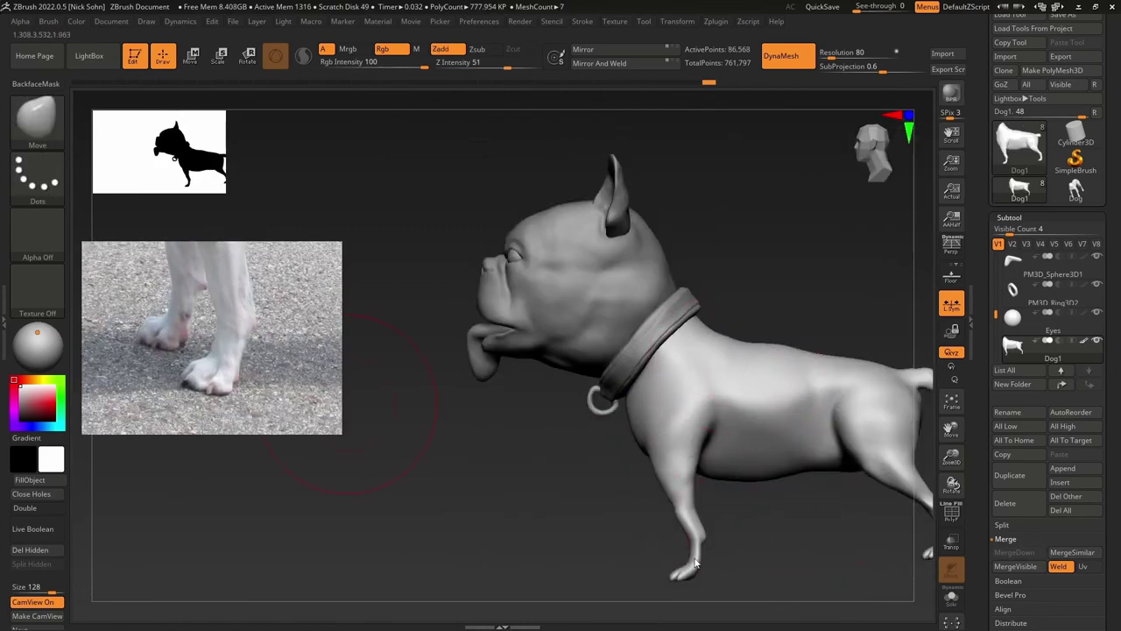
key("b")
key("c")
key("b")
key("space")
mouse_move(651, 396)
right_mouse_down()
mouse_move(488, 454)
mouse_move(718, 313)
mouse_move(659, 300)
mouse_move(561, 471)
mouse_move(601, 375)
mouse_move(601, 446)
mouse_move(639, 403)
mouse_move(677, 389)
right_mouse_up()
key("shift")
key("shift")
mouse_move(663, 318)
right_mouse_down()
mouse_move(666, 395)
mouse_move(593, 338)
mouse_move(626, 476)
mouse_move(680, 465)
mouse_move(726, 350)
mouse_move(663, 403)
mouse_move(787, 364)
mouse_move(400, 287)
mouse_move(724, 330)
right_mouse_up()
mouse_move(671, 375)
right_mouse_down("ctrl")
mouse_move(743, 372)
mouse_move(756, 400)
mouse_move(784, 370)
mouse_move(755, 453)
right_mouse_up("ctrl")
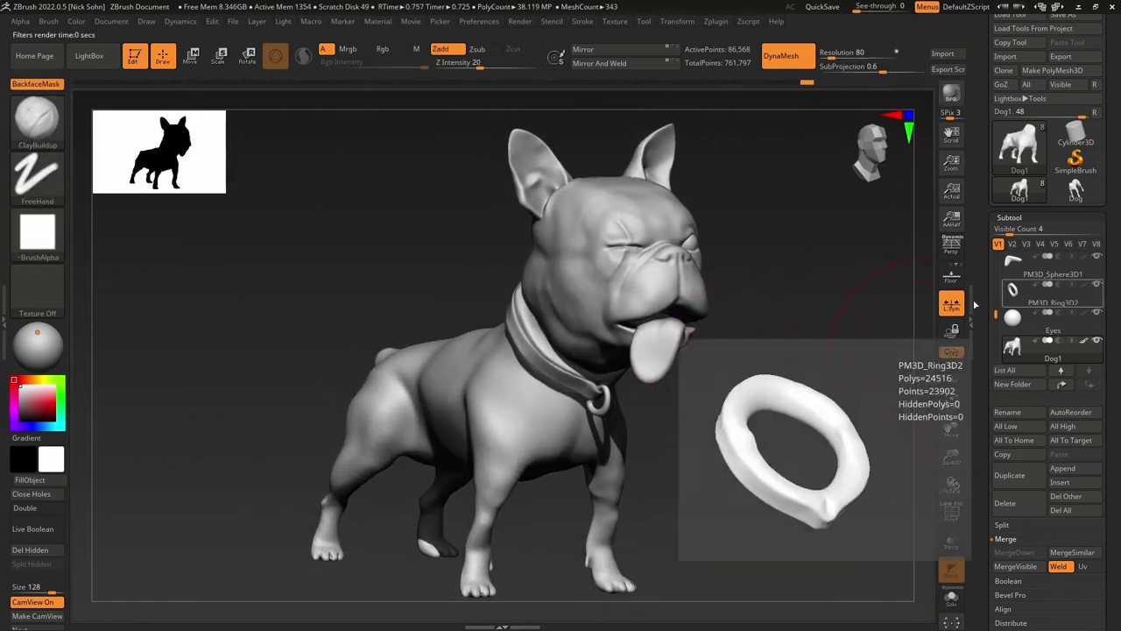